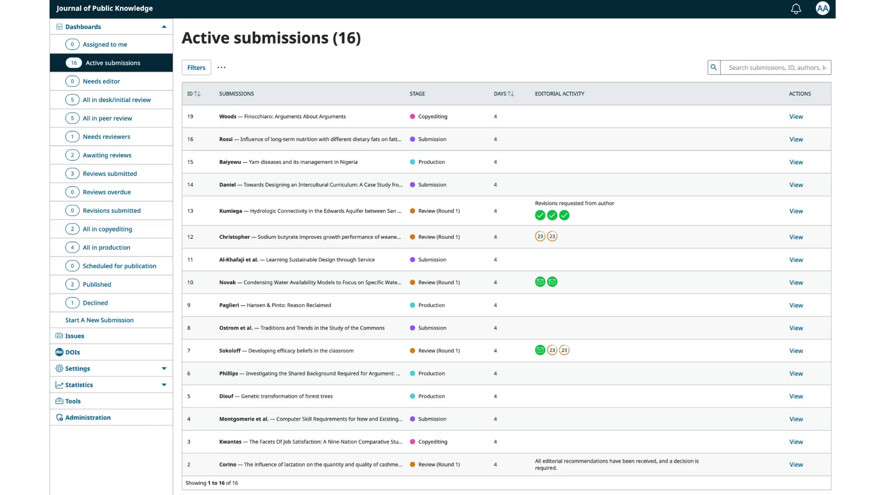
Collapse and re-expand the dashboard queue list, then glance at the submission filters.
click(124, 27)
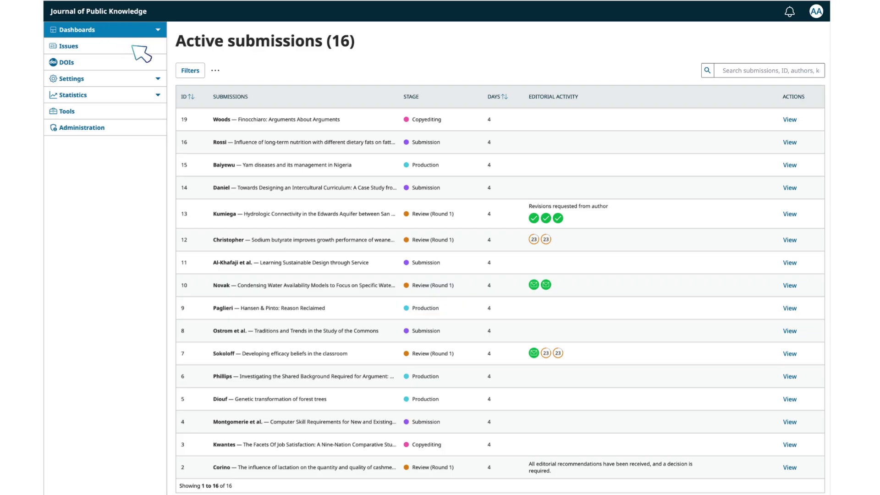
click(117, 31)
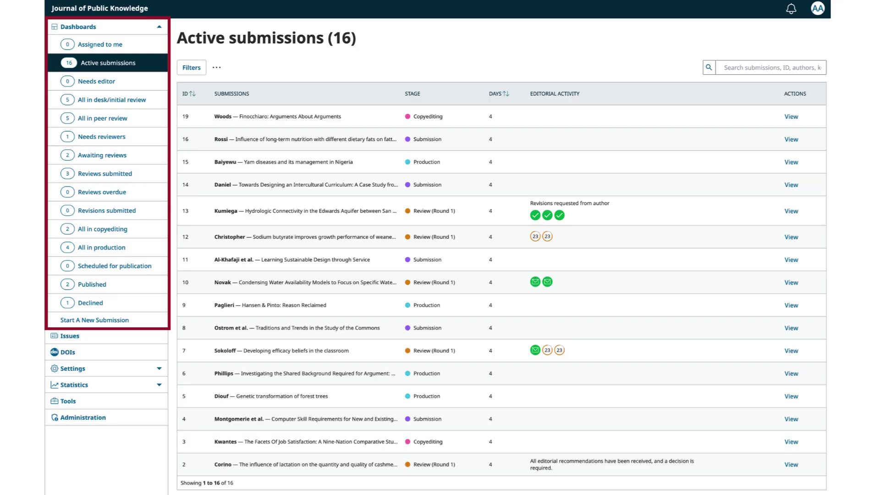
click(206, 69)
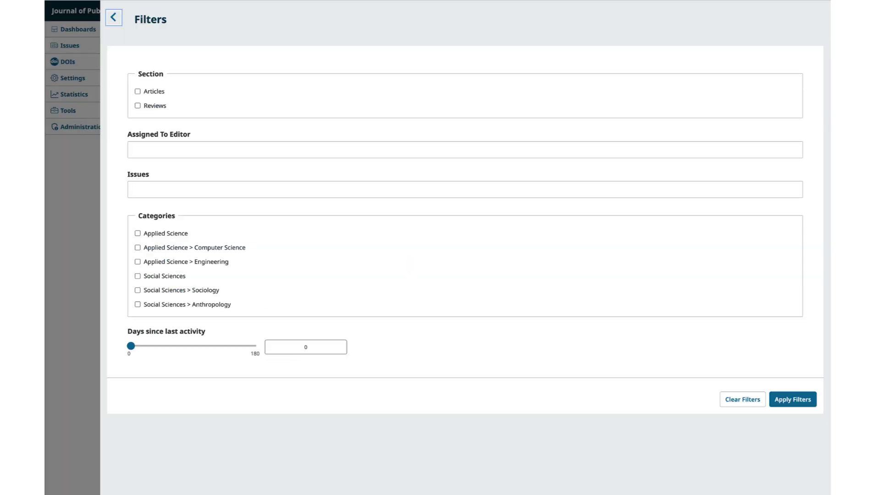
key(Escape)
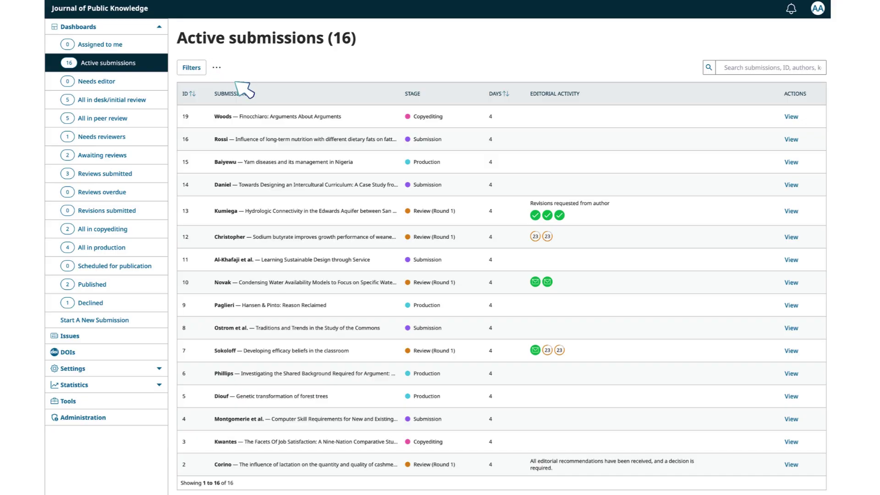
Remove incomplete submission 20 using Delete Incomplete Submissions and confirm the deletion.
click(219, 69)
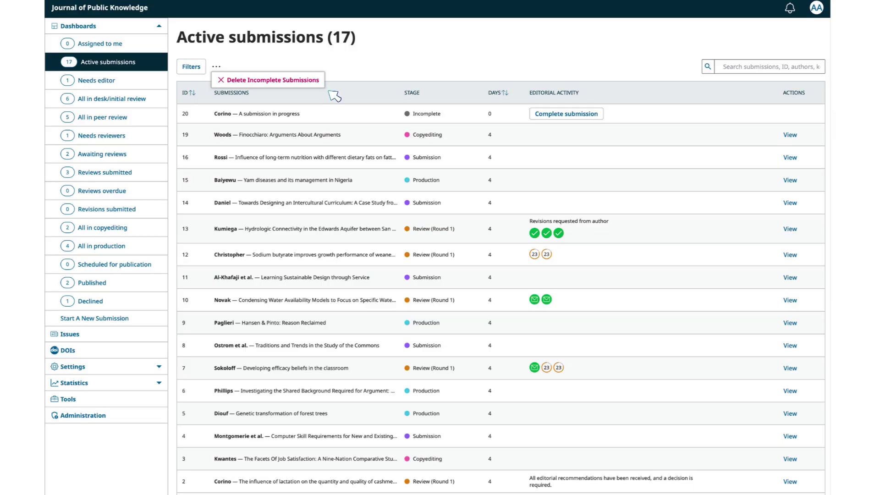
click(319, 82)
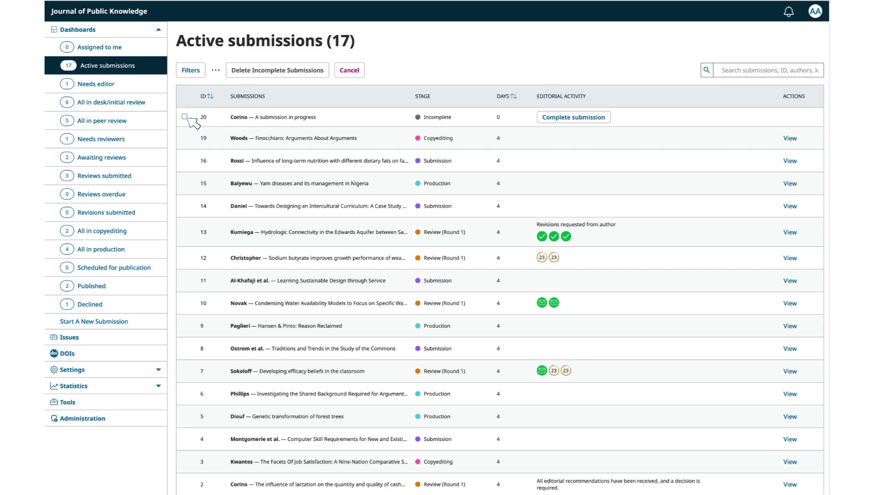
click(184, 116)
click(277, 70)
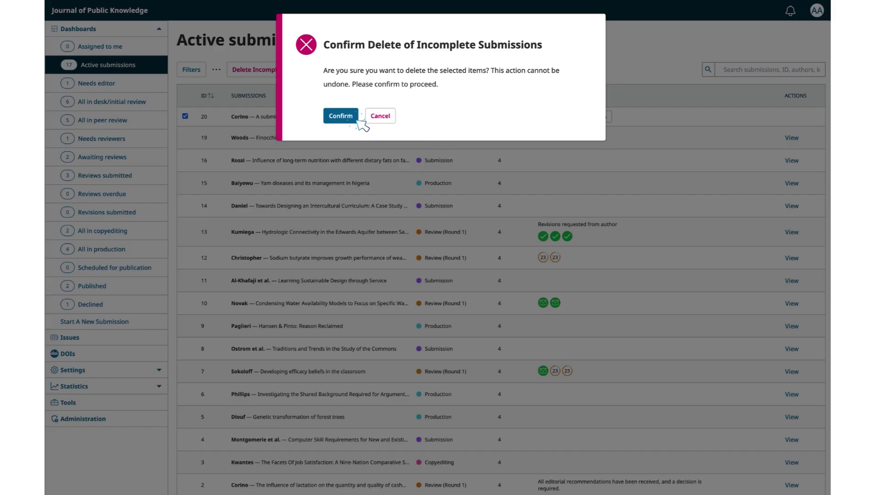
click(356, 119)
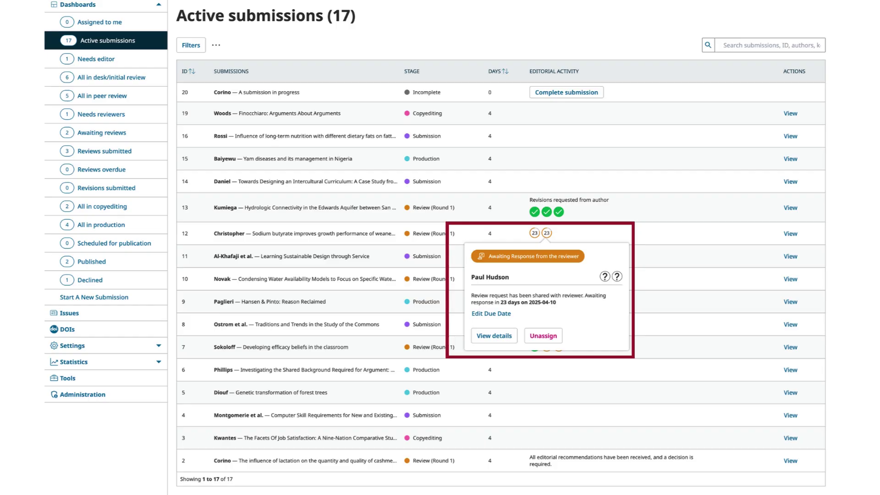
click(766, 198)
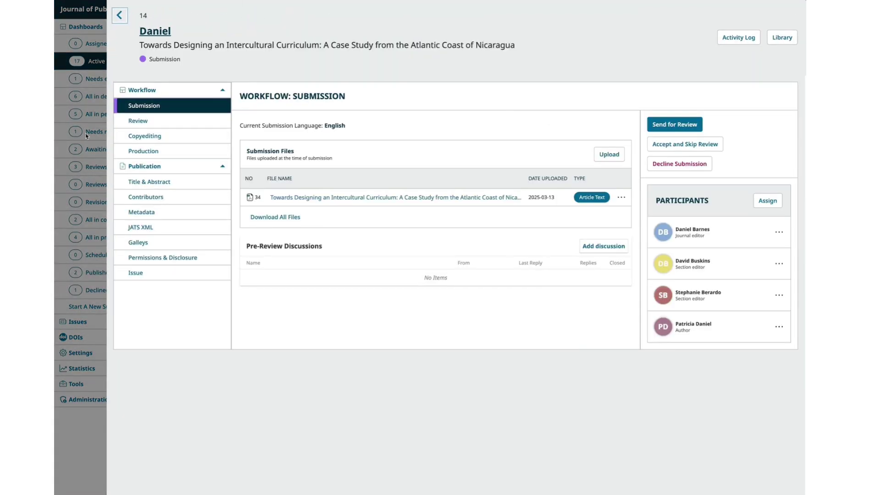
click(87, 135)
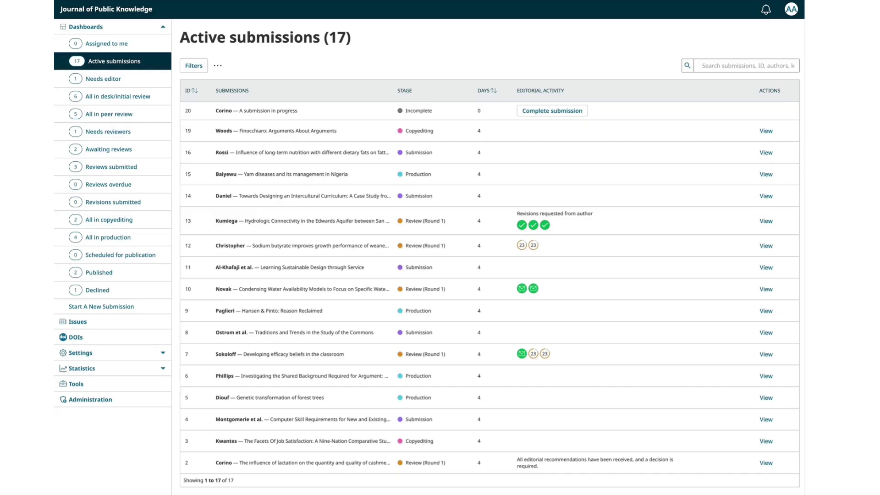
click(767, 196)
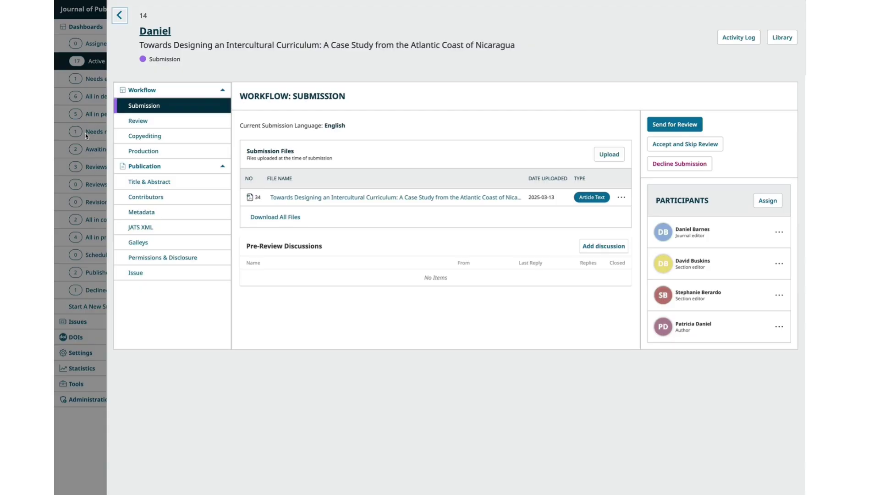
click(85, 132)
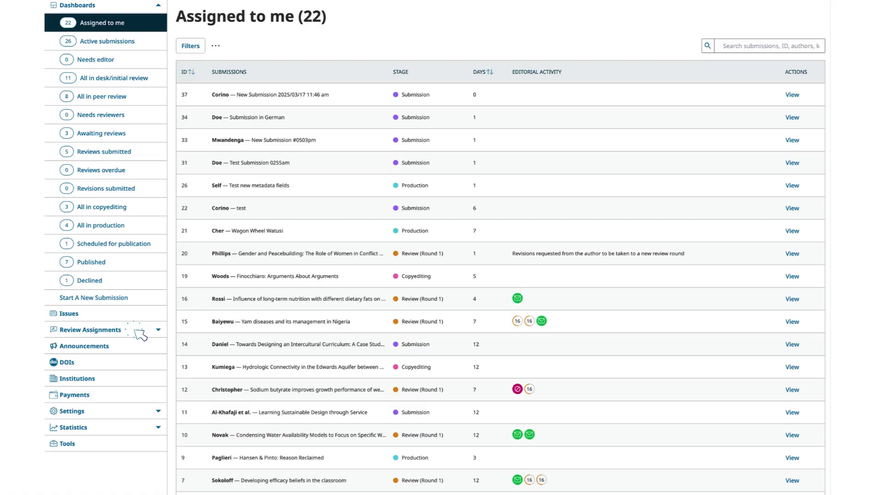
Expand the Review Assignments queues in the dashboard sidebar.
click(140, 333)
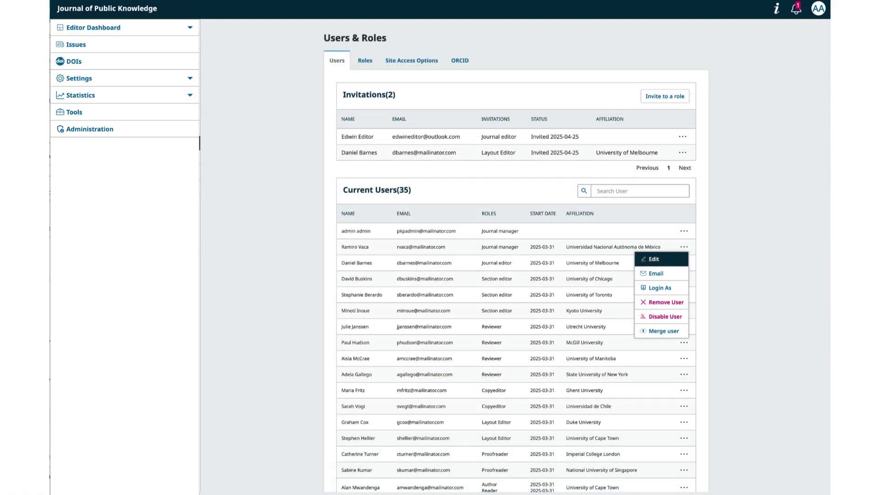
Open the selected user's details for editing with the Edit action.
key(Return)
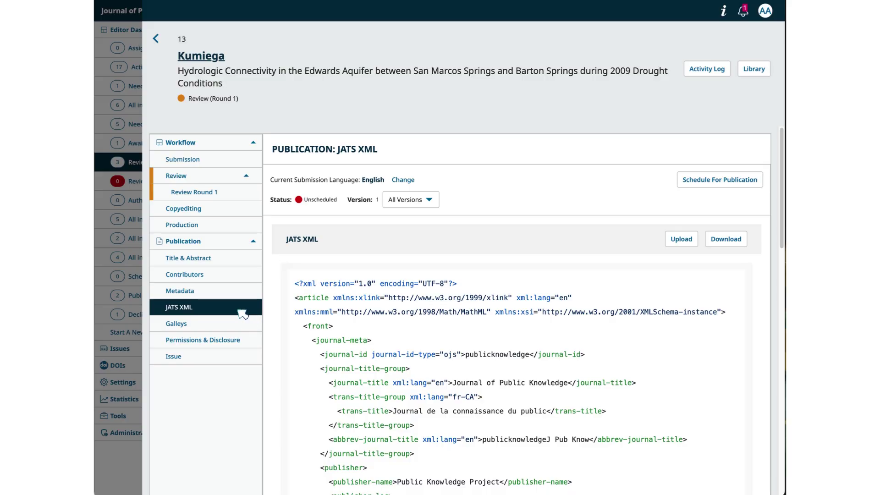
Show submission 16's Title & Abstract page under Publication.
click(239, 310)
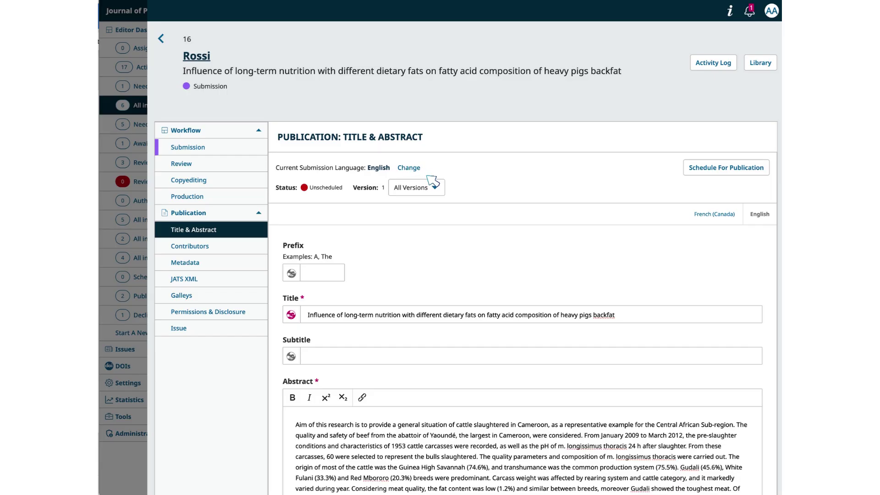
Open the Change Submission Language panel next to Current Submission Language.
click(418, 168)
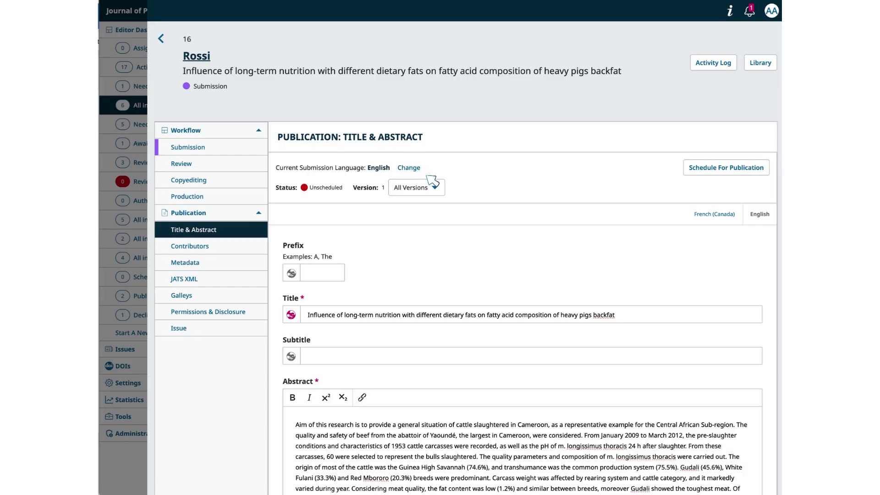